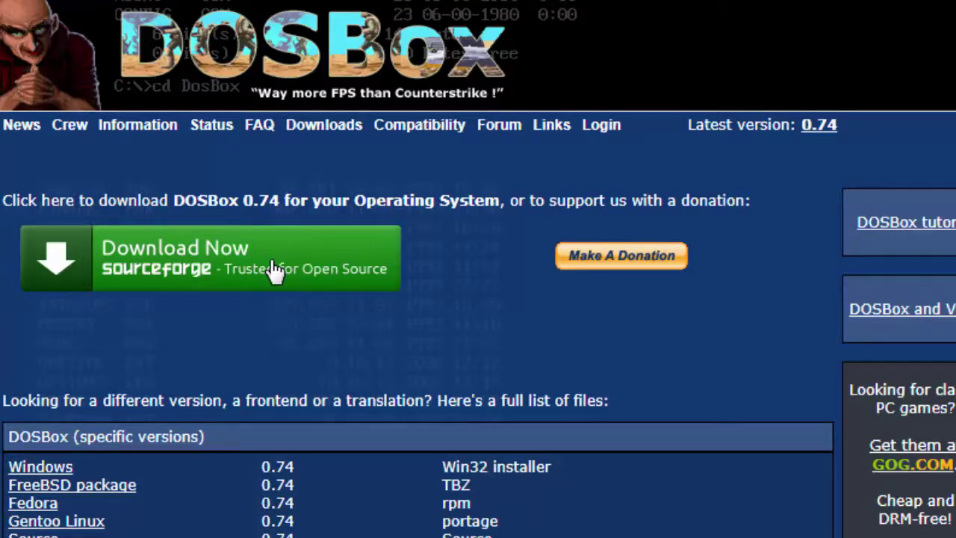
Step: Request the DOSBox 0.74 download from the DOSBox site and cancel saving the installer
left_click(191, 282)
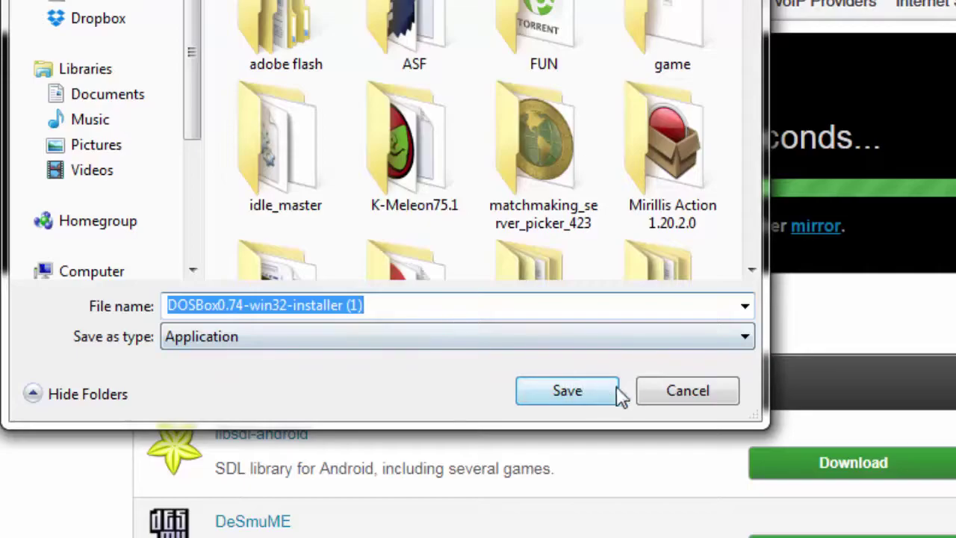
left_click(662, 397)
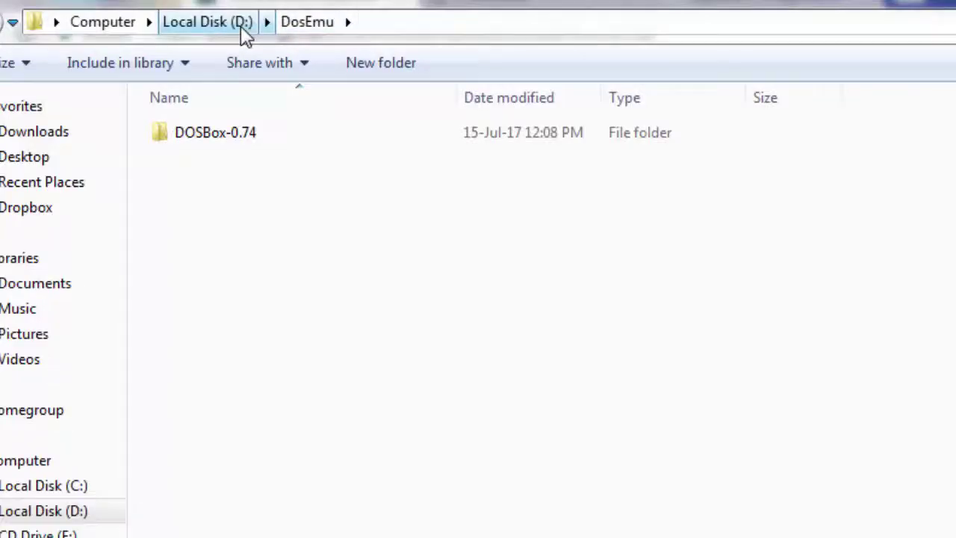
Step: Open the DOSBox-0.74 folder under D:\DosEmu and check the actions offered for the DOSBox application
double_click(234, 142)
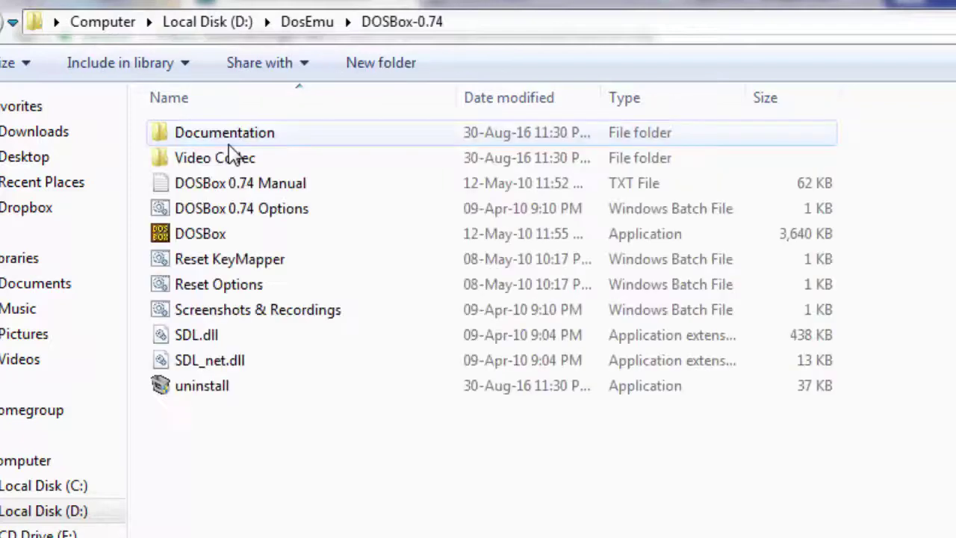
left_click(215, 244)
right_click(215, 243)
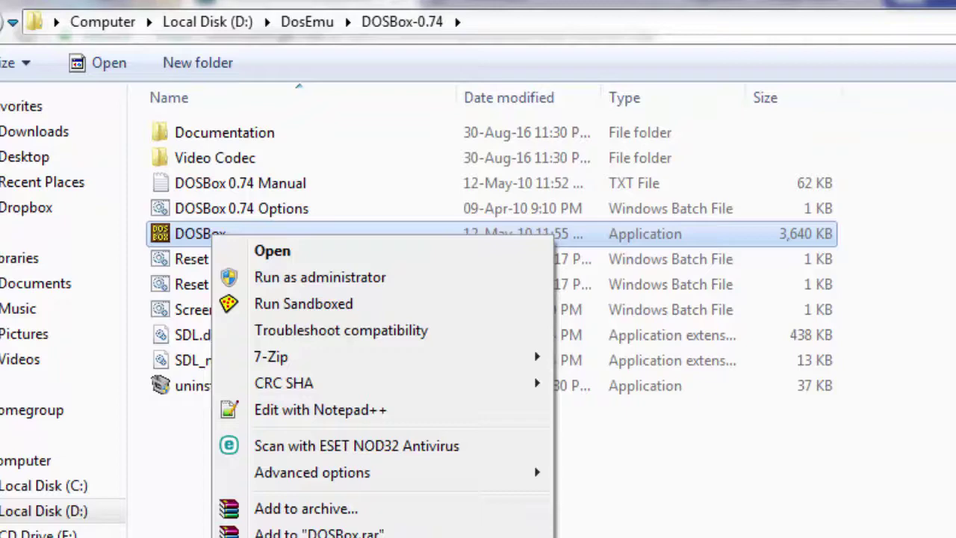
key("Escape")
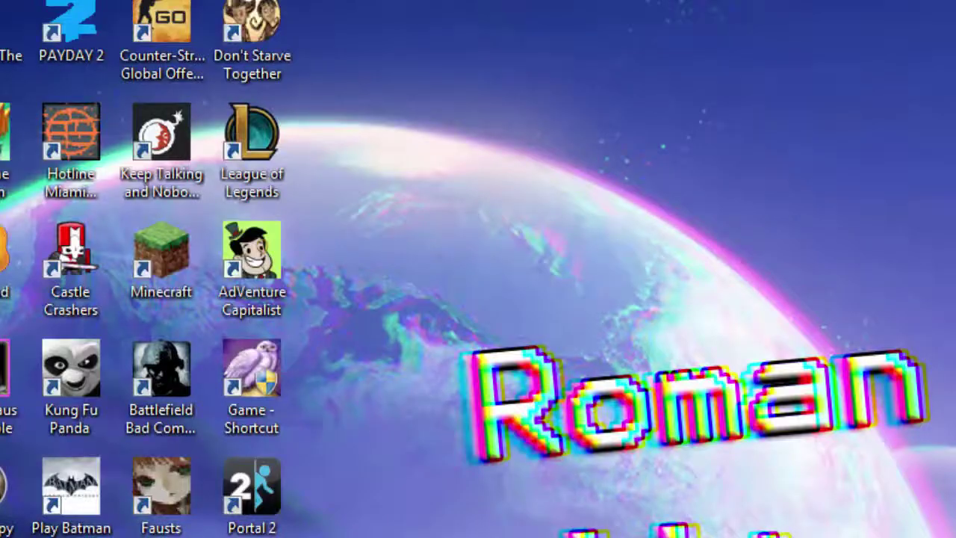
Step: Move the DOSBox 0.74 shortcut into the open area of the desktop and delete it
left_click_drag(714, 464, 620, 255)
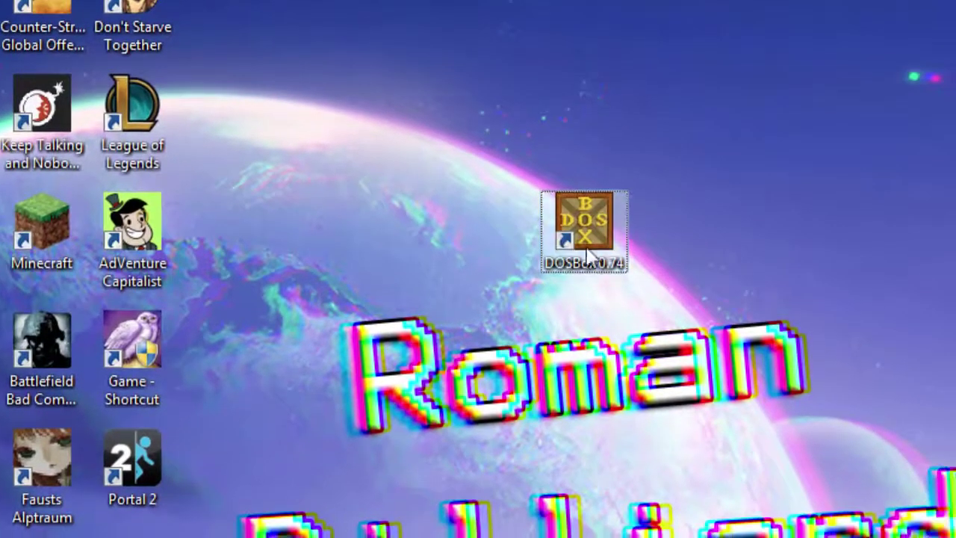
key("Delete")
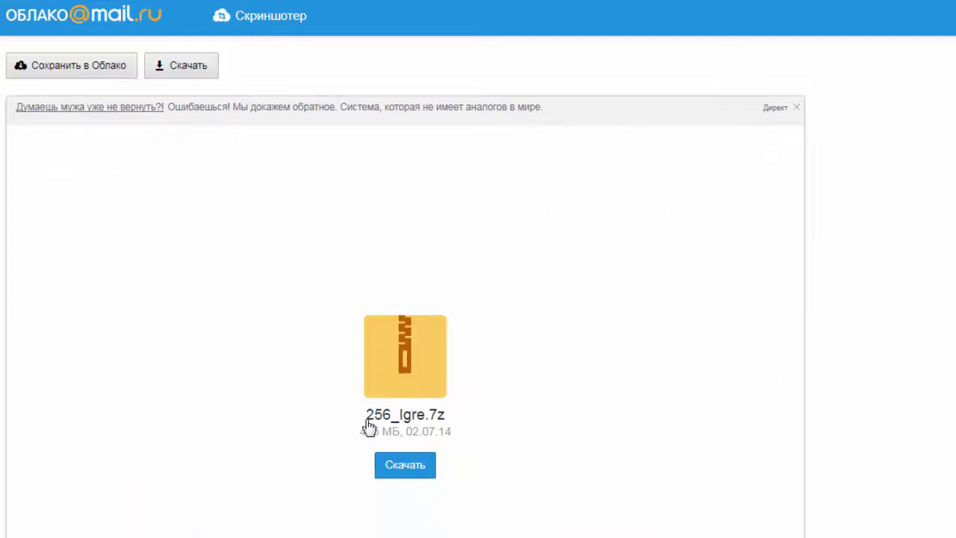
Step: Download 256_Igre.7z from the cloud page and extract the archive to 256_Igre\
left_click(401, 473)
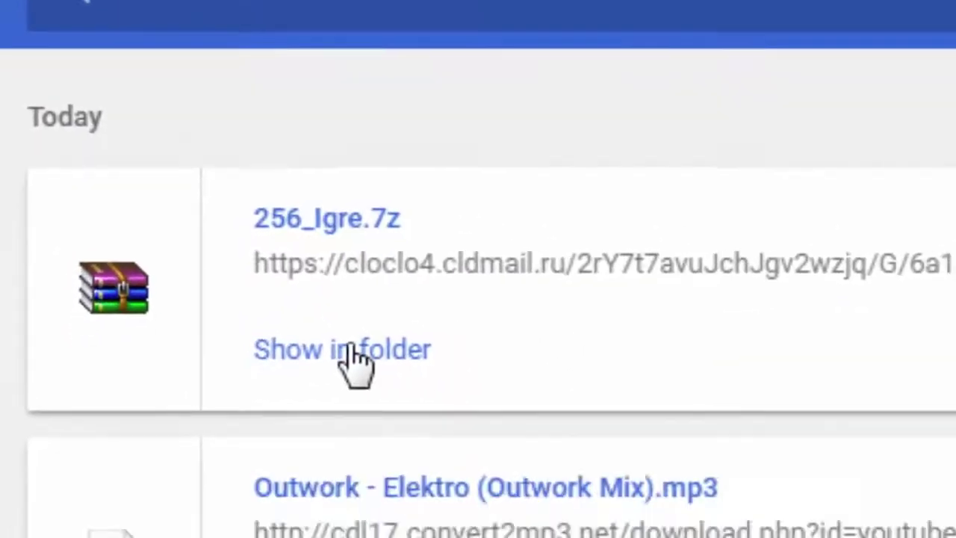
left_click(301, 349)
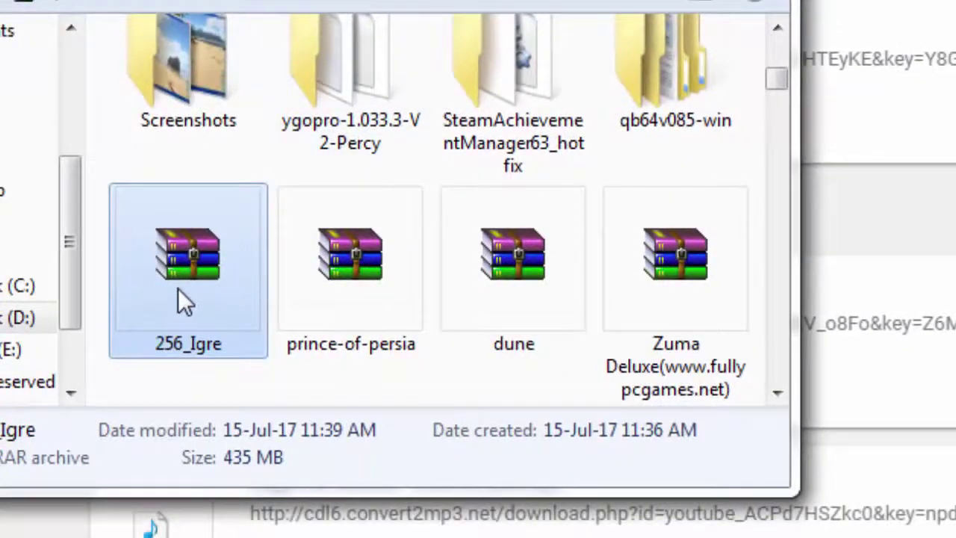
right_click(180, 525)
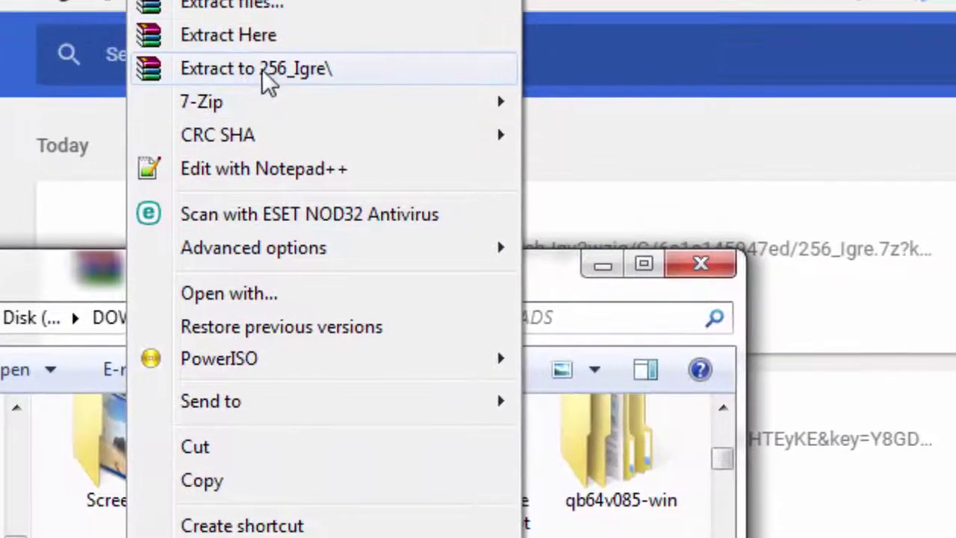
key("Return")
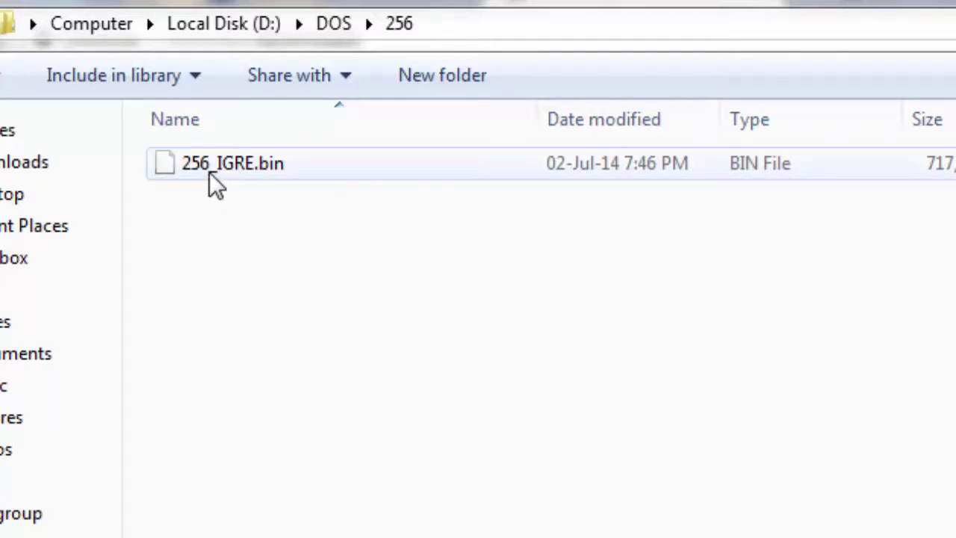
Step: Open the 256_IGRE.bin disc image from D:\DOS\256 with PowerISO
right_click(303, 181)
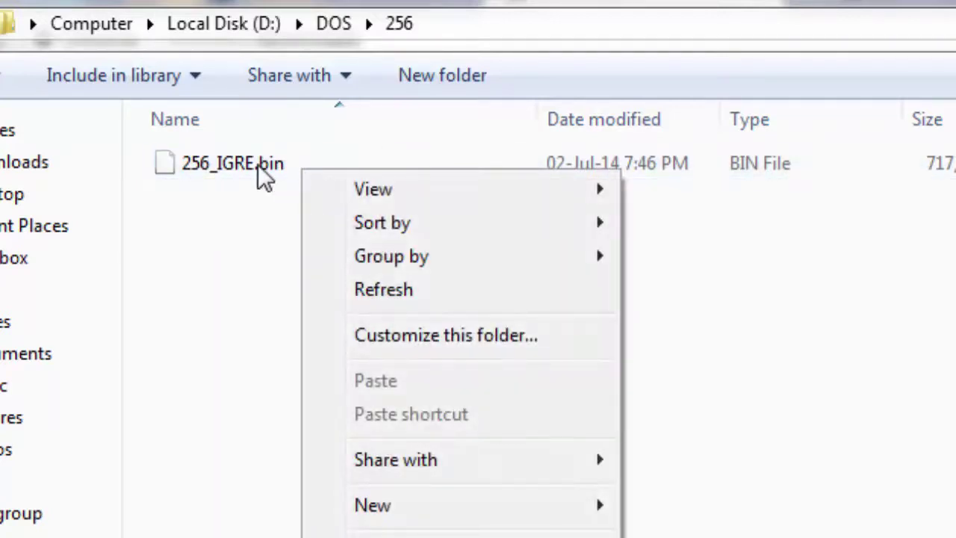
right_click(260, 169)
mouse_move(402, 537)
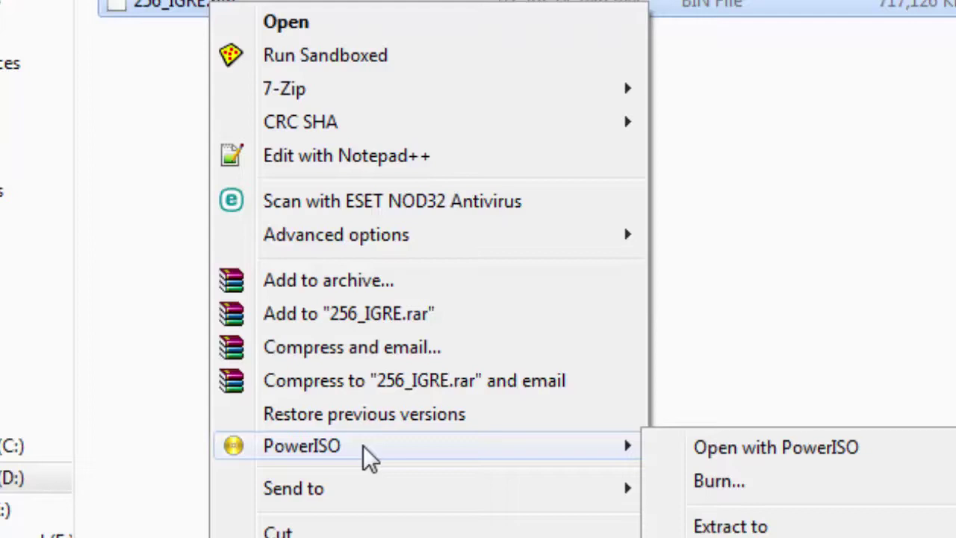
left_click(799, 448)
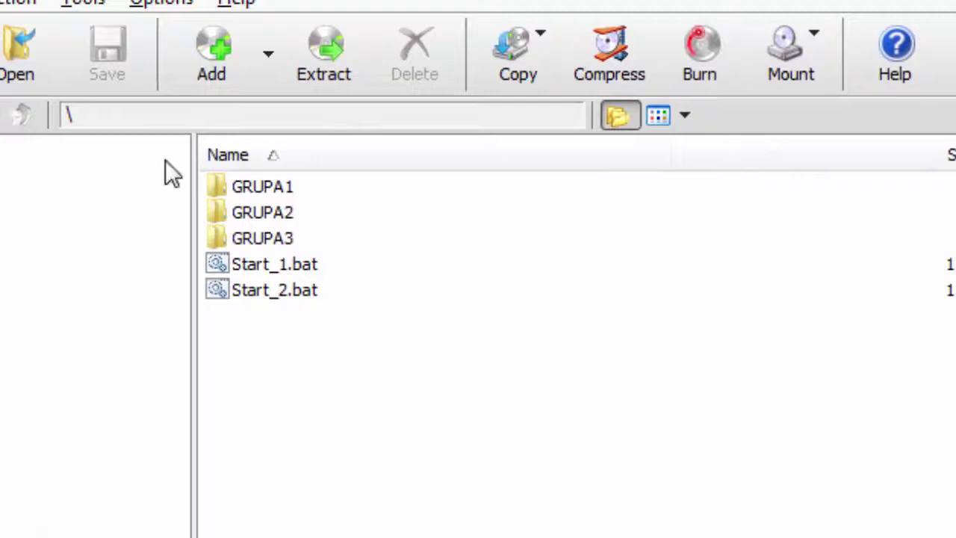
Step: Extract GRUPA1, GRUPA2, GRUPA3, Start_1.bat and Start_2.bat from the disc image into the D:\DOS\256 folder
left_click_drag(294, 343, 214, 144)
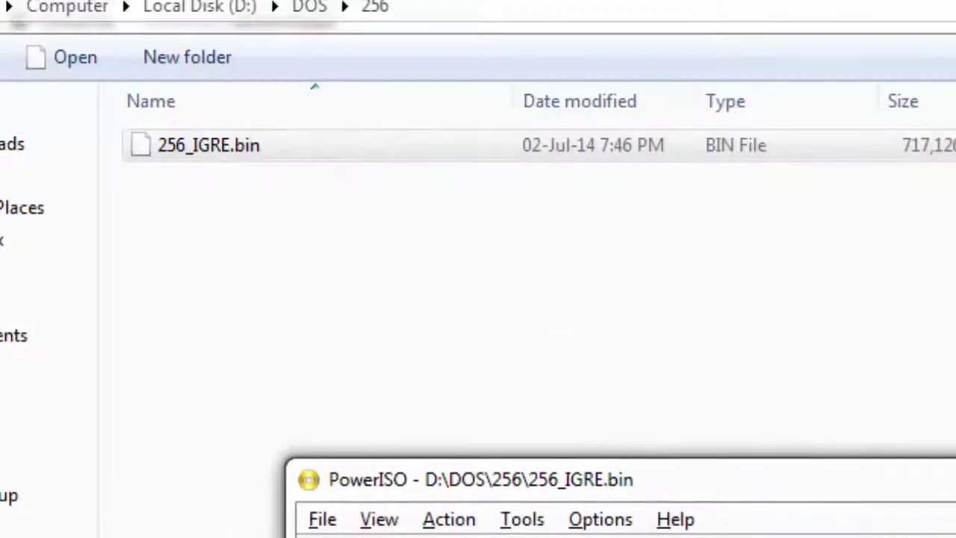
left_click(227, 149)
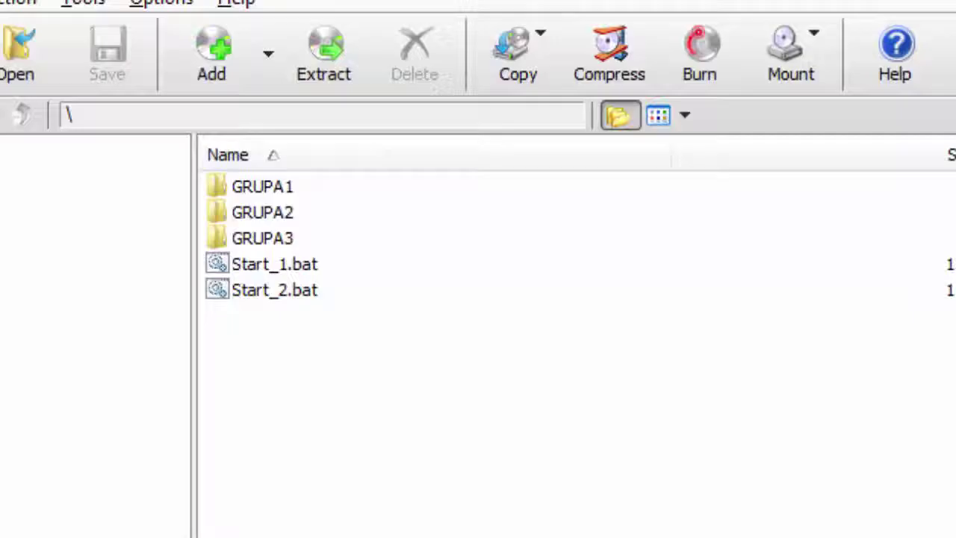
left_click_drag(345, 219, 345, 219)
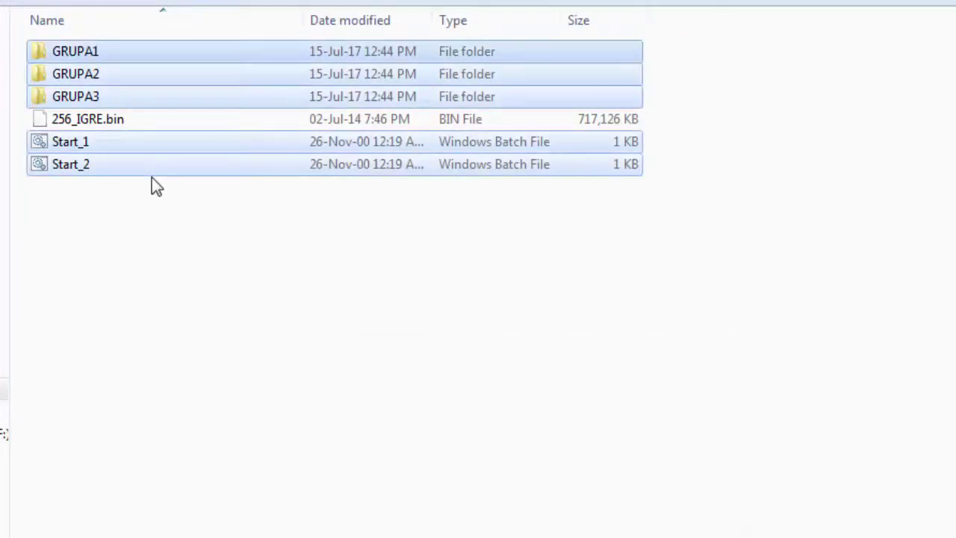
left_click(110, 121)
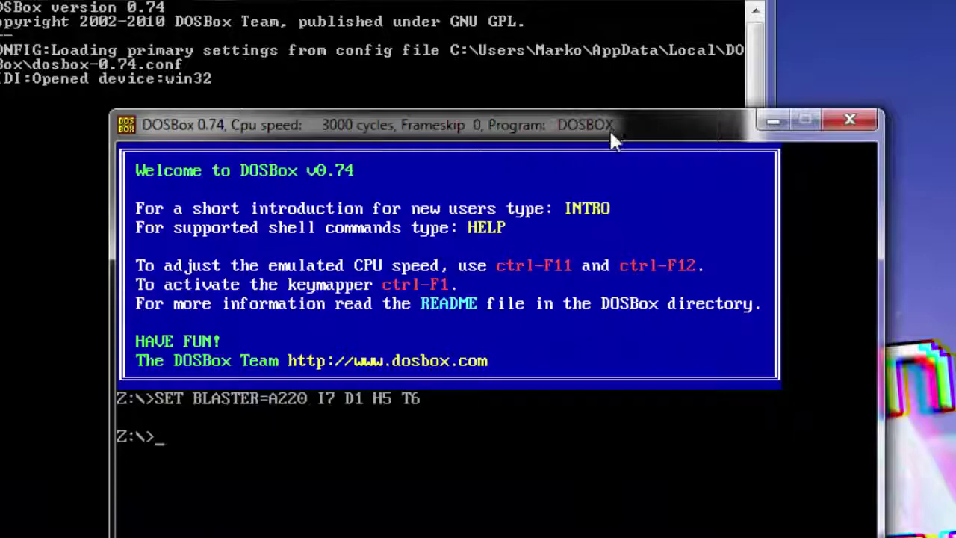
Step: In DOSBox, check the game folder's path and mount the local directory d:\ as drive D
left_click_drag(486, 24, 619, 339)
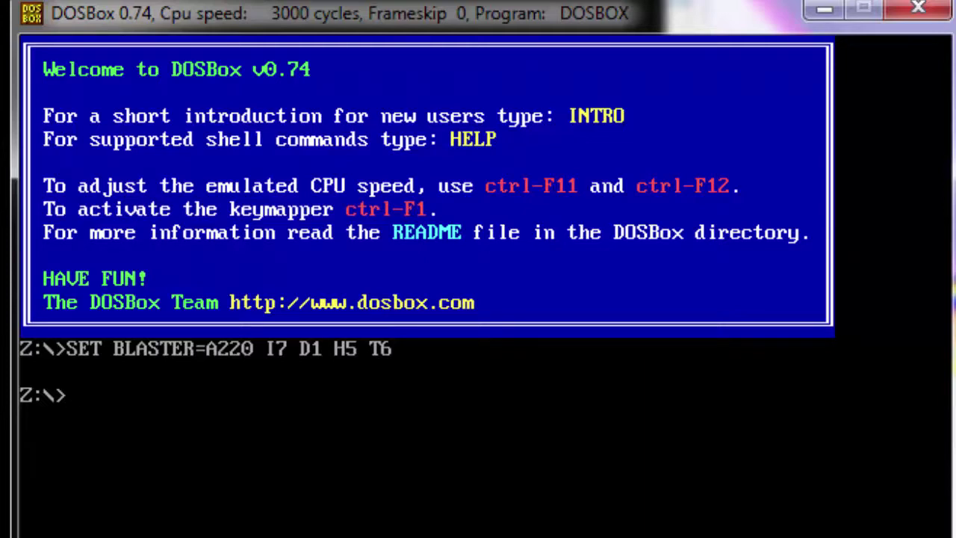
type("mount")
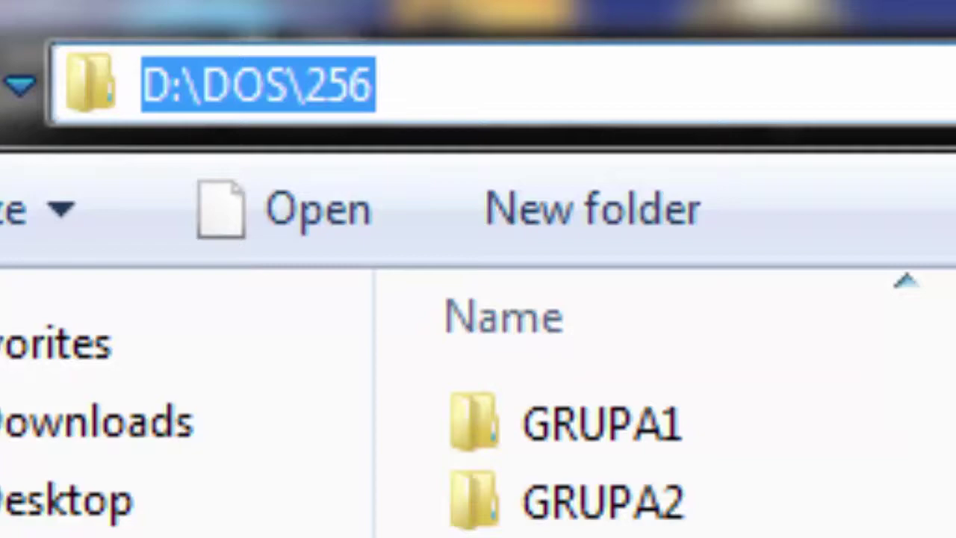
key("Escape")
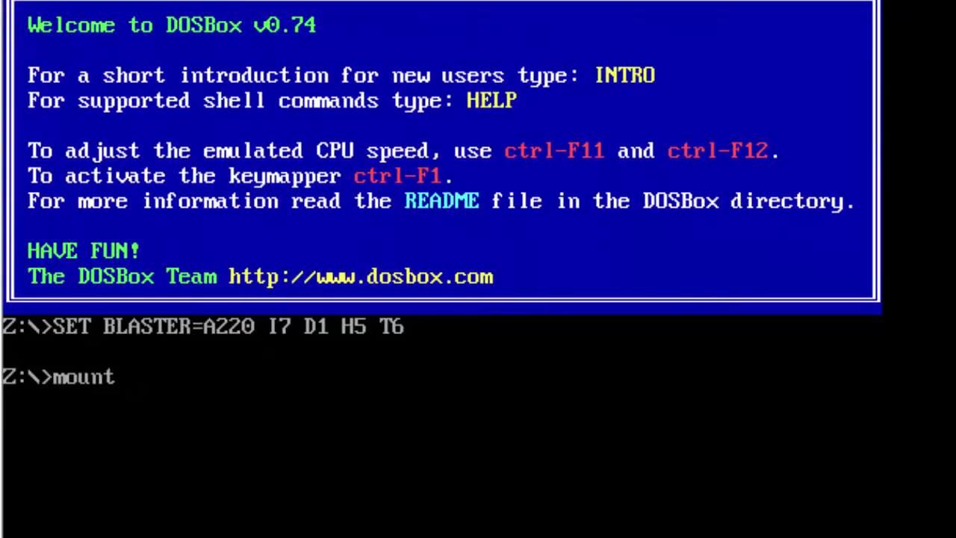
type("d d")
type(":\\")
key("BackSpace")
type("\\")
key("Return")
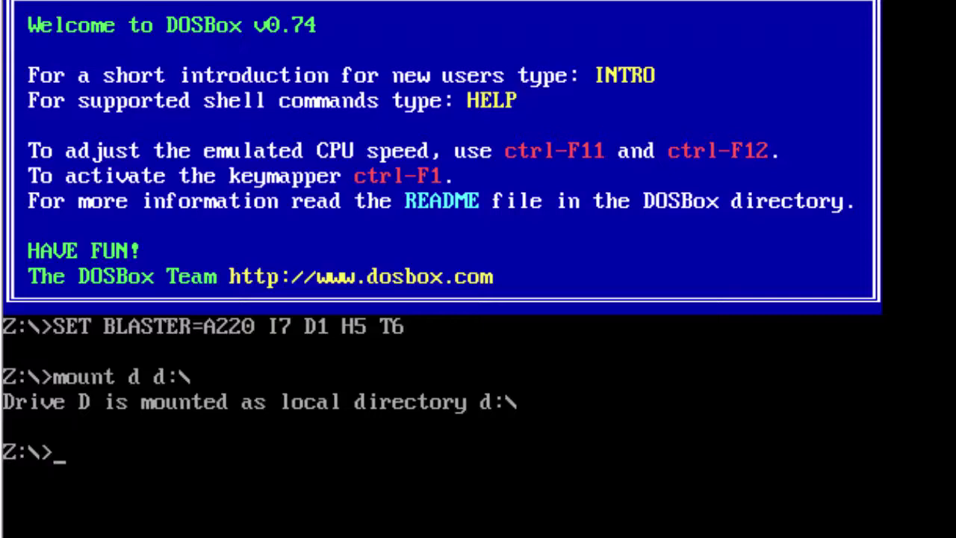
Step: Switch the DOSBox prompt to the mounted drive d:\
type("d\"")
key("BackSpace")
type("'")
key("BackSpace")
type(":\\")
key("Return")
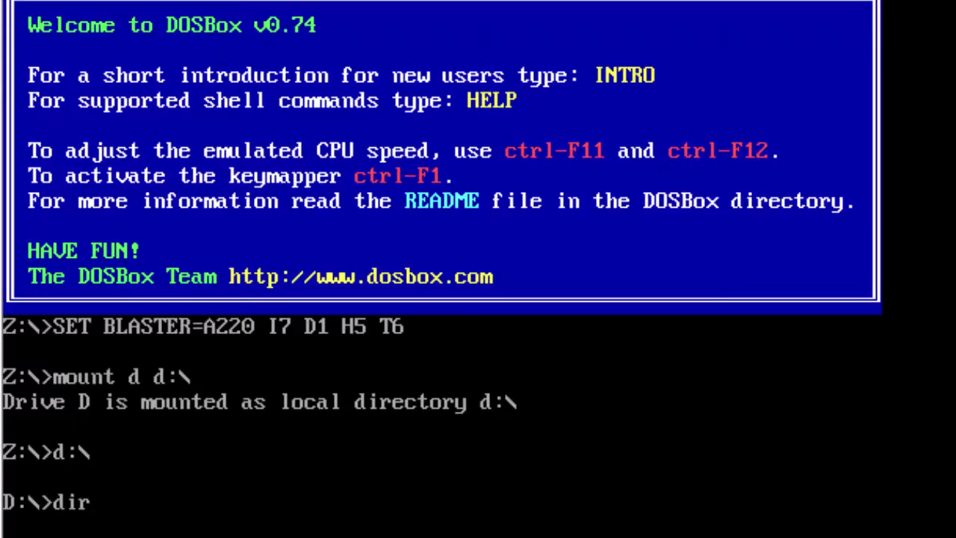
Step: List the root directory of drive D one page at a time through to the end
key("Return")
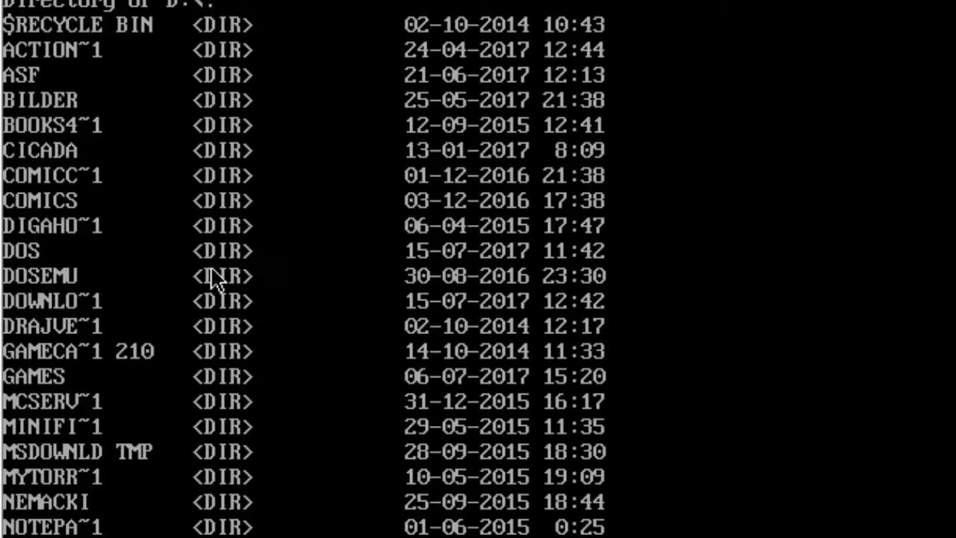
key("Return")
key("Return")
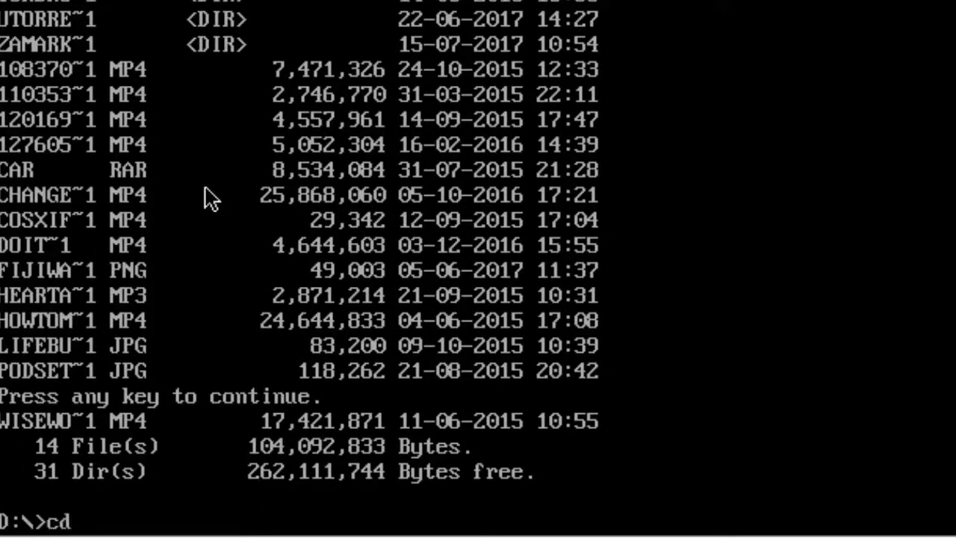
Step: Change into the dos directory and list its contents with dir/p
type("cd dos")
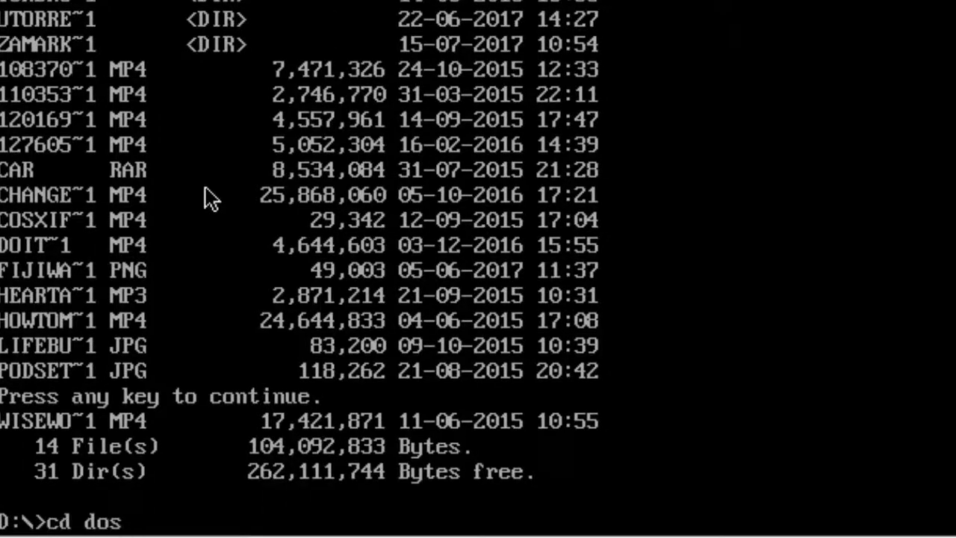
key("Return")
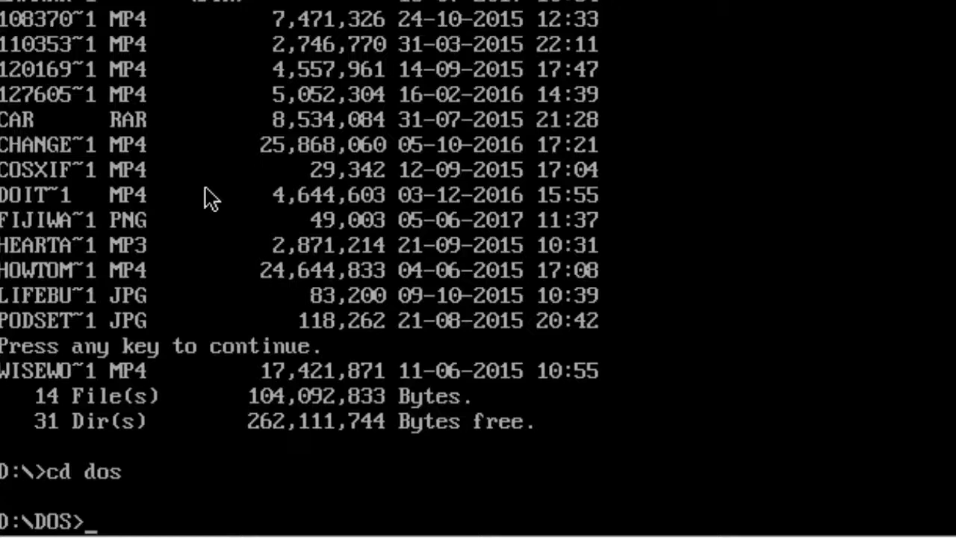
type("dir/p")
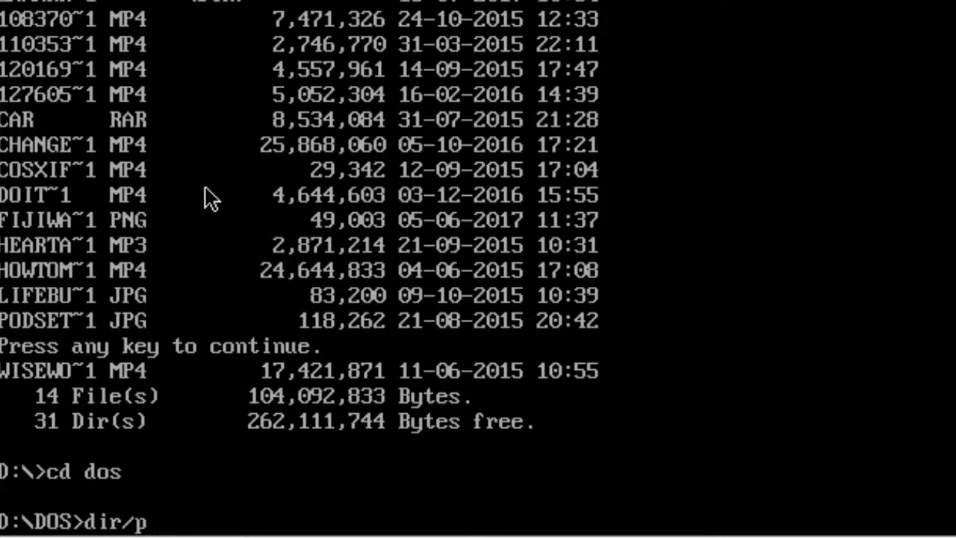
key("Return")
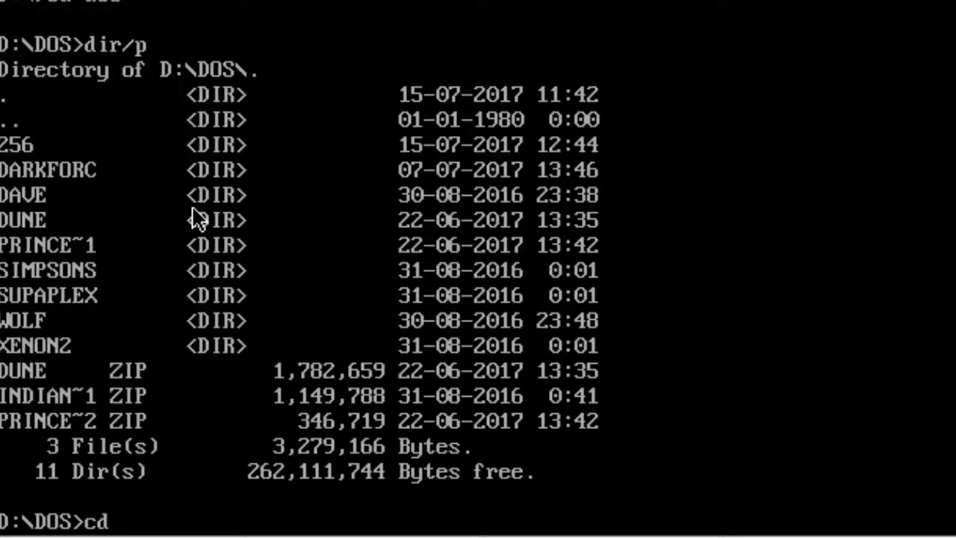
Step: Change into the 256 directory and list its contents with dir/p
type("225")
key("Left")
key("BackSpace")
key("Return")
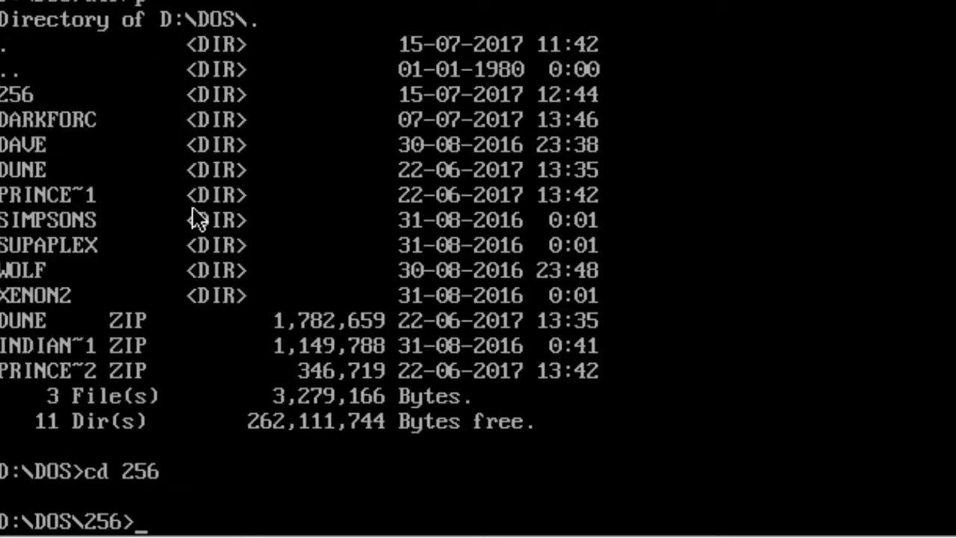
key("Up")
key("Up")
key("Return")
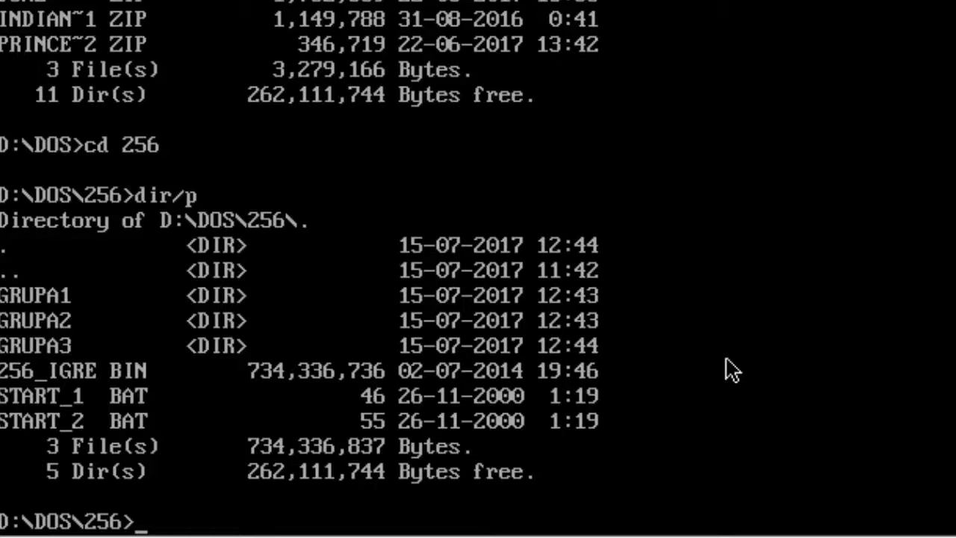
Step: Change into the grupa1 directory and list its contents with dir/p
type("cd gr")
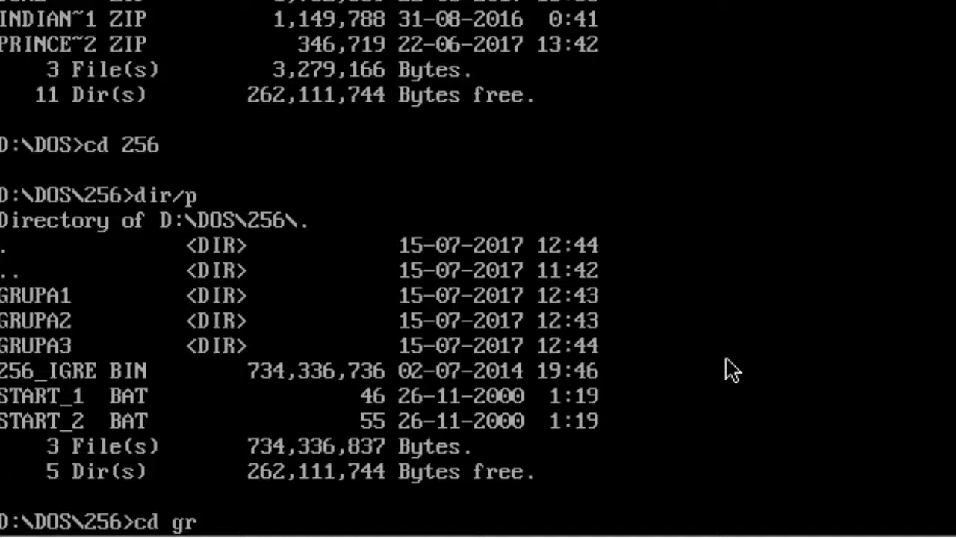
type("upa")
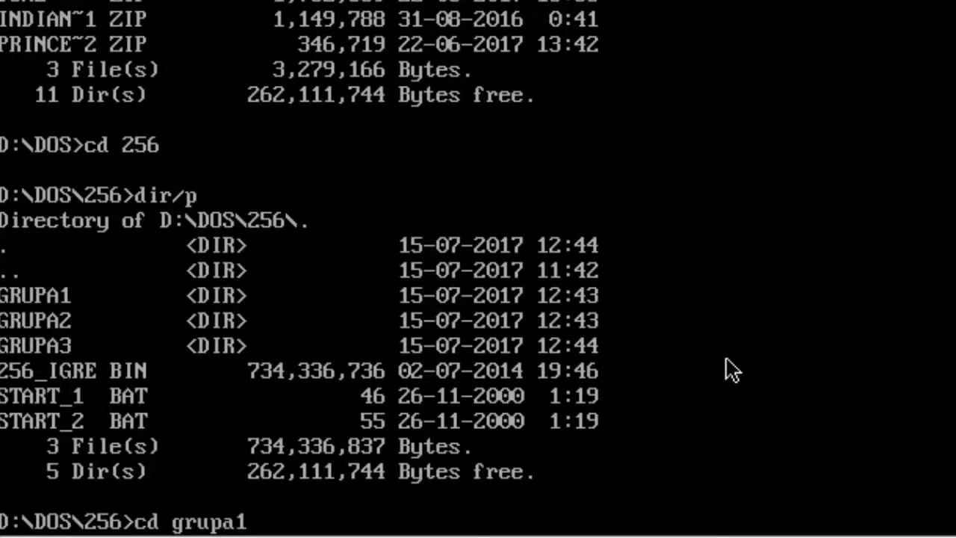
type("1")
key("Return")
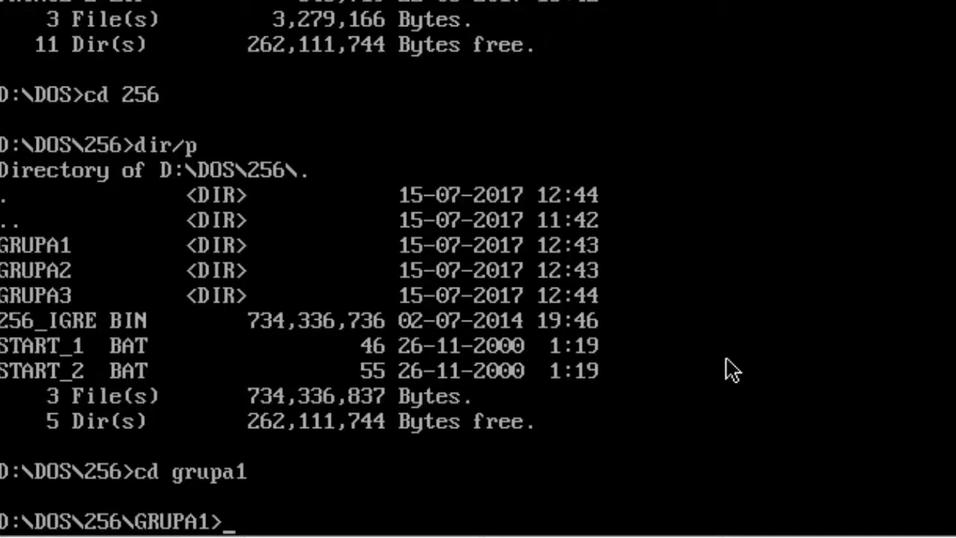
type("dir/p")
key("Return")
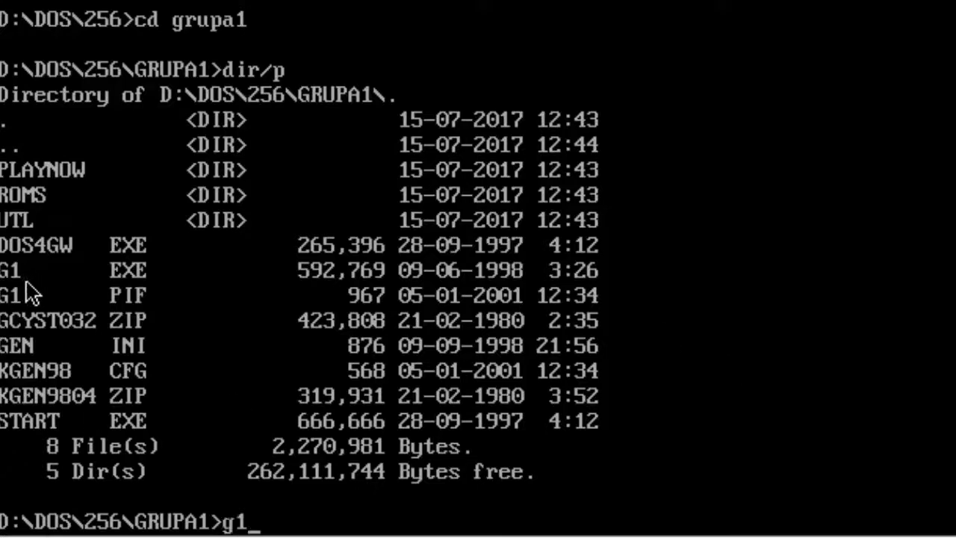
Step: Run g1.exe from the GRUPA1 directory to start the Genesis emulator
type(".e")
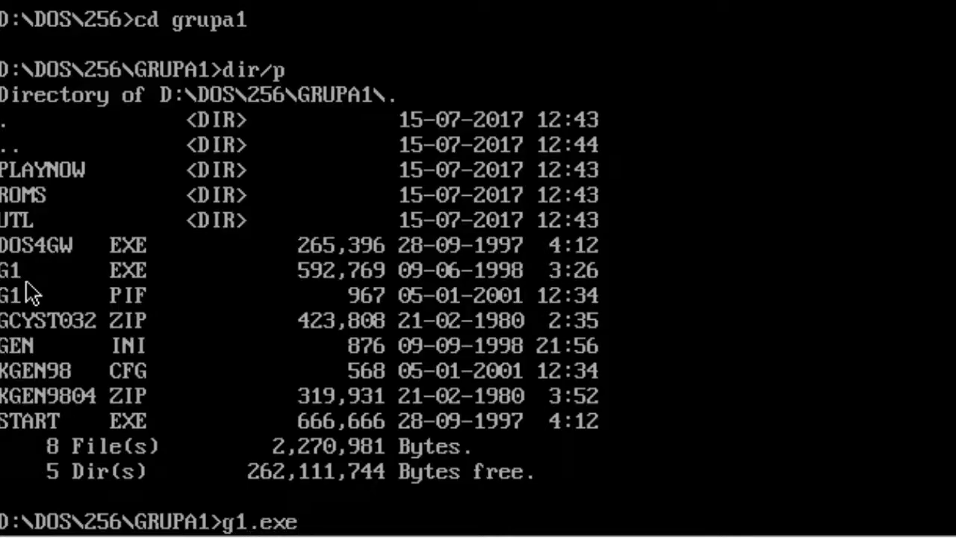
type("xe")
key("Return")
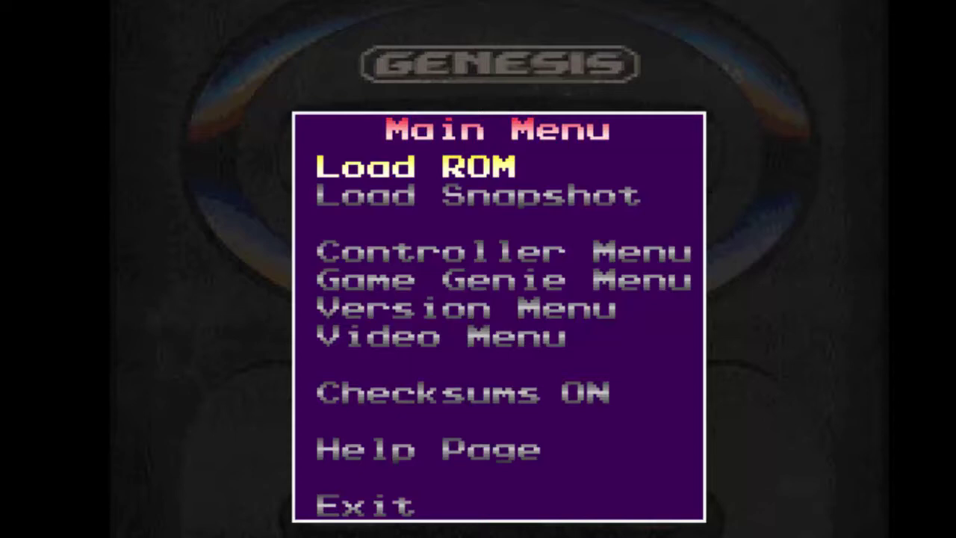
Step: Open the emulator's ROM loader and enter the PLAYNOW folder
key("Return")
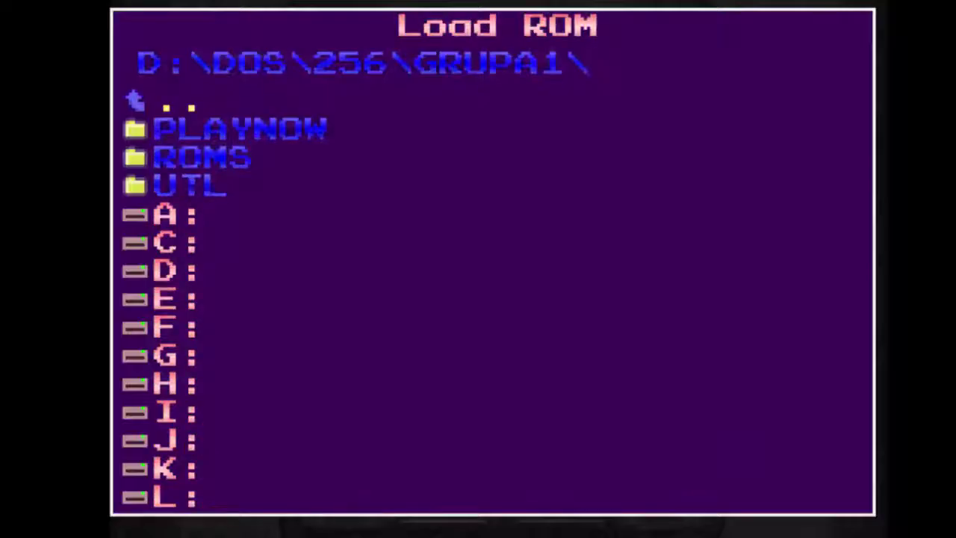
key("Down")
key("Return")
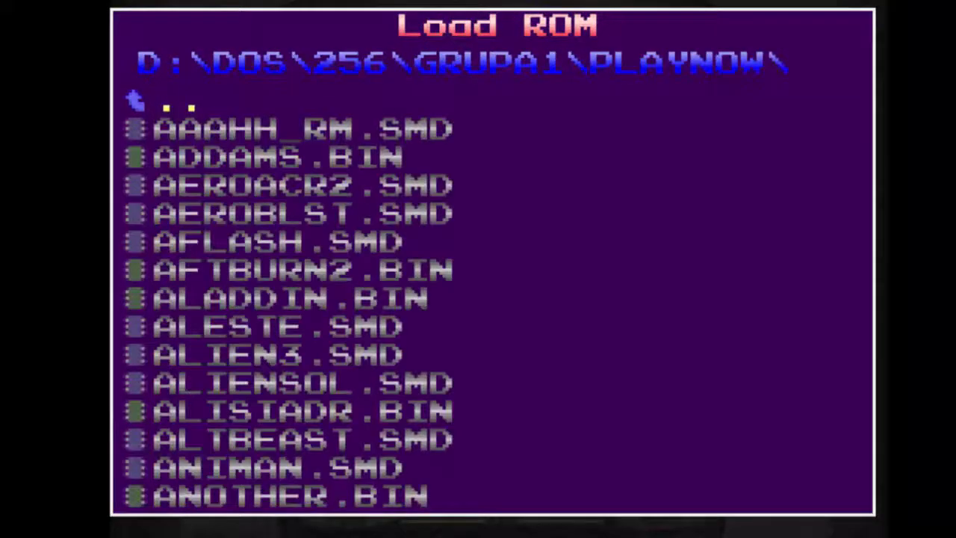
Step: Browse down the PLAYNOW ROM list to HAUNTING.SMD and load that game
key("Down")
key("Down")
key("Down")
key("Down")
key("Down")
key("Down")
key("Down")
key("Down")
key("Down")
key("Down")
key("Down")
key("Down")
key("Down")
key("Down")
key("Down")
key("Down")
key("Down")
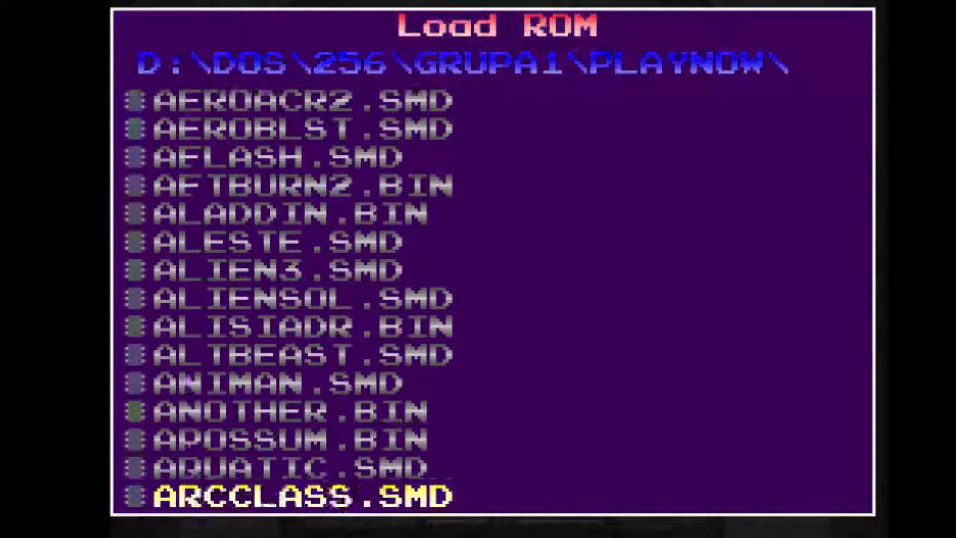
key("Down")
key("Down")
key("Down")
key("Down")
key("Down")
key("Down")
key("Down")
key("Down")
key("Down")
key("Down")
key("Down")
key("Down")
key("Down")
key("Down")
key("Down")
key("Down")
key("Down")
key("Down")
key("Down")
key("Down")
key("Down")
key("Down")
key("Down")
key("Down")
key("Down")
key("Down")
key("Down")
key("Down")
key("Down")
key("Down")
key("Down")
key("Down")
key("Down")
key("Down")
key("Down")
key("Down")
key("Down")
key("Down")
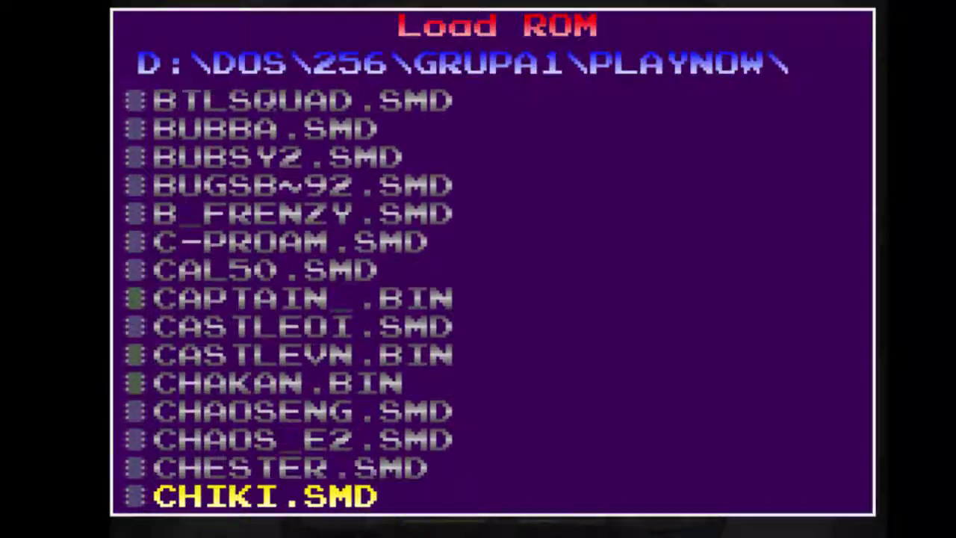
key("Down")
key("Down")
key("Down")
key("Down")
key("Down")
key("Down")
key("Down")
key("Down")
key("Down")
key("Down")
key("Down")
key("Down")
key("Down")
key("Down")
key("Down")
key("Down")
key("Down")
key("Down")
key("Down")
key("Down")
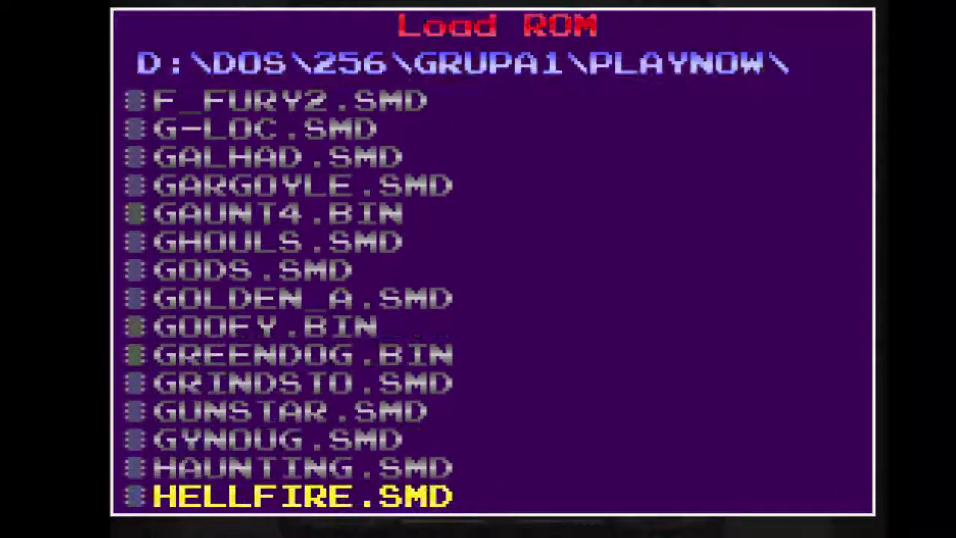
key("Up")
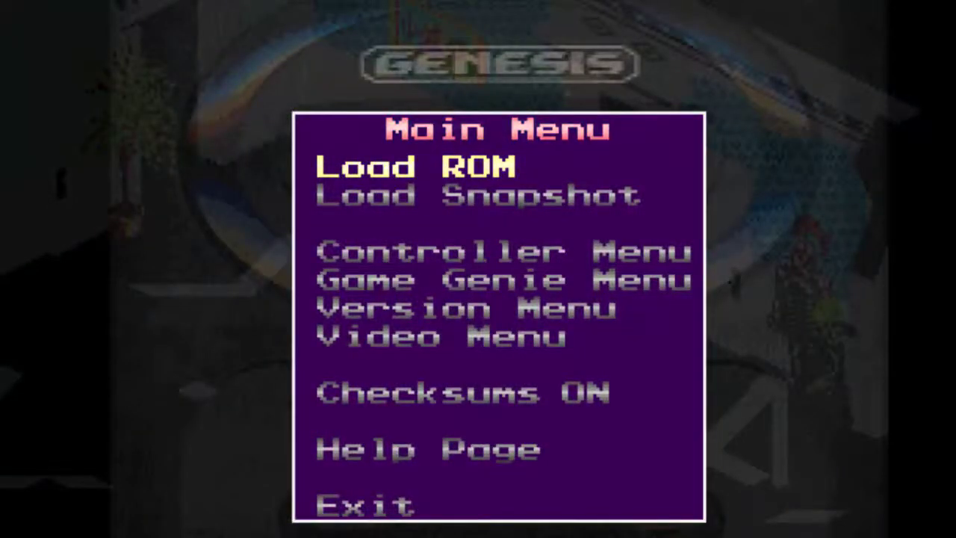
Step: Return to the ROM loader and load AAAHH_RM.SMD from the start of the PLAYNOW list
key("Return")
key("Up")
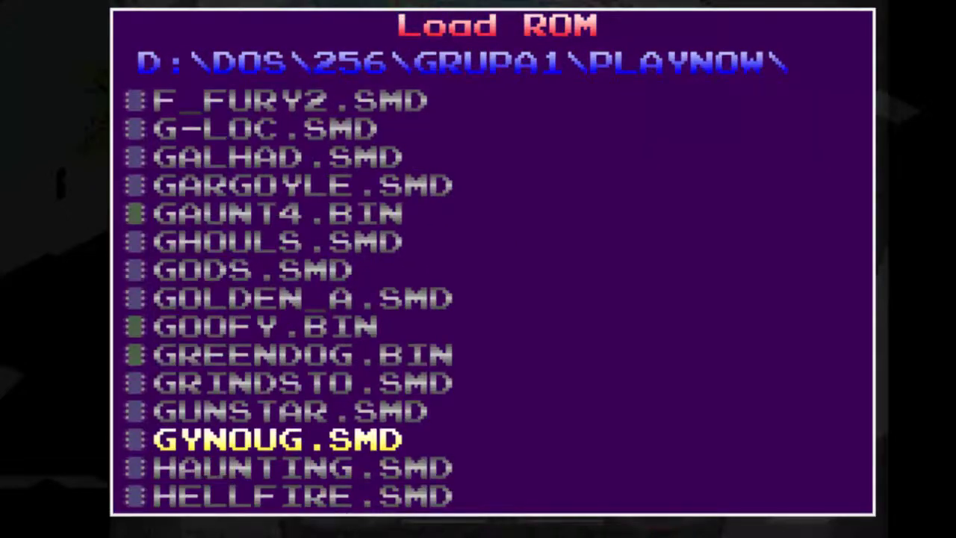
key("Up")
key("Up")
key("Up")
key("Up")
key("Up")
key("Up")
key("Up")
key("Up")
key("Up")
key("Up")
key("Up")
key("Up")
key("Up")
key("Up")
key("Up")
key("Up")
key("Up")
key("Up")
key("Up")
key("Up")
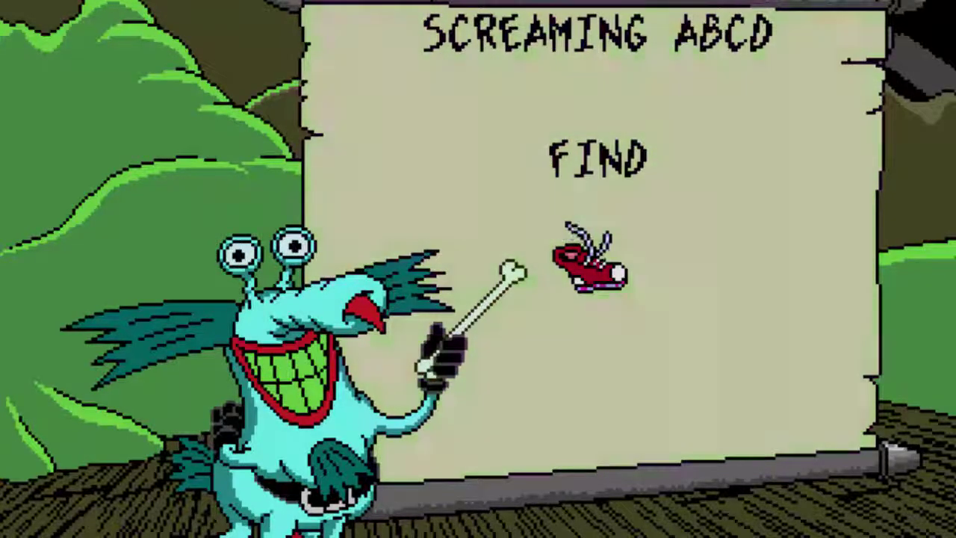
key("Right")
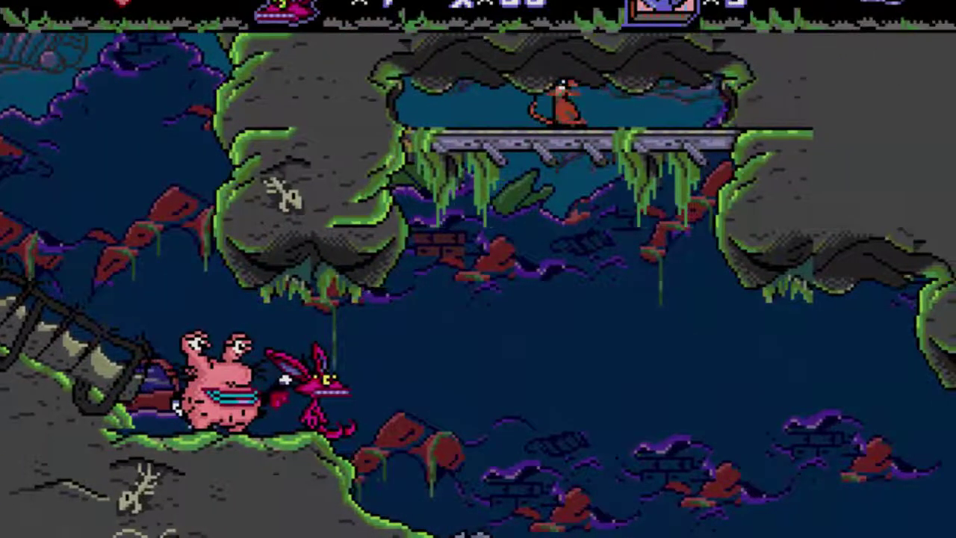
key("Right")
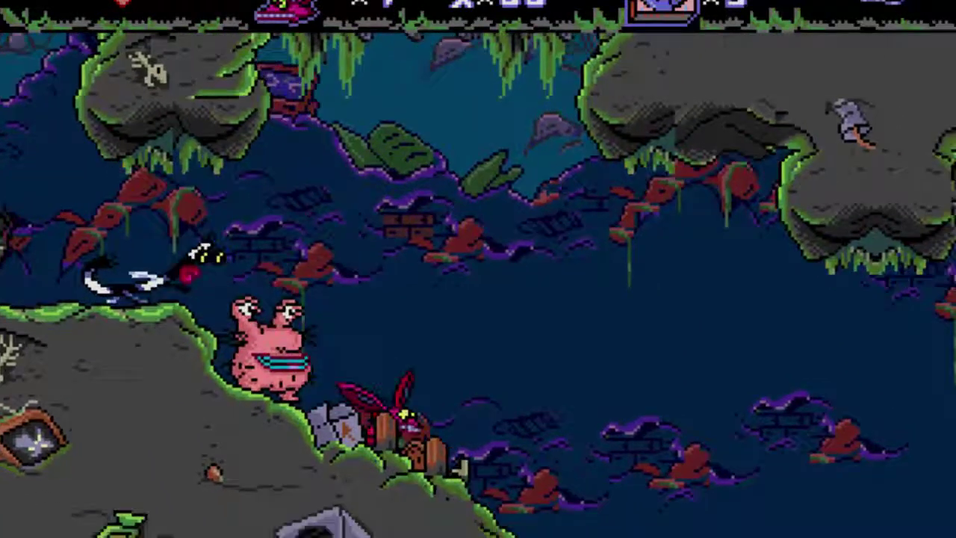
key("Right")
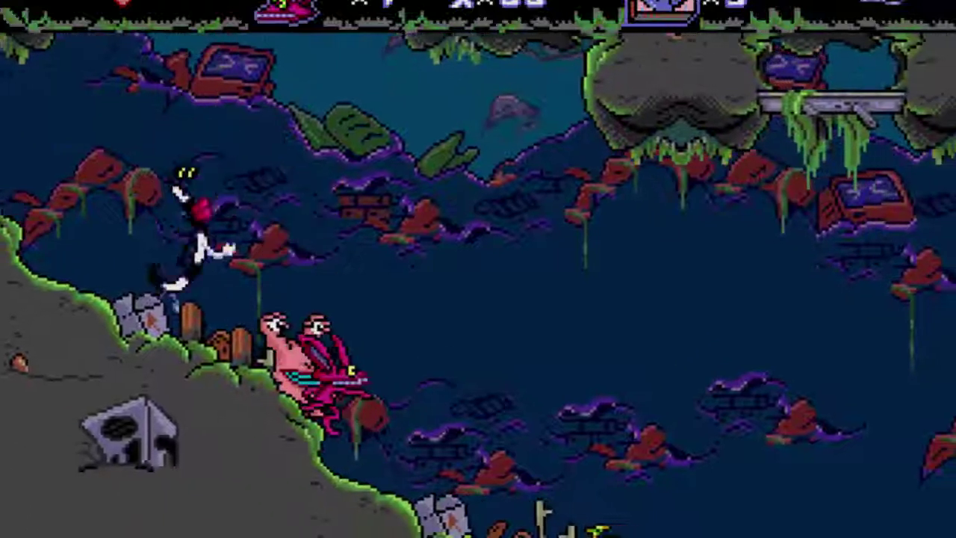
key("Right")
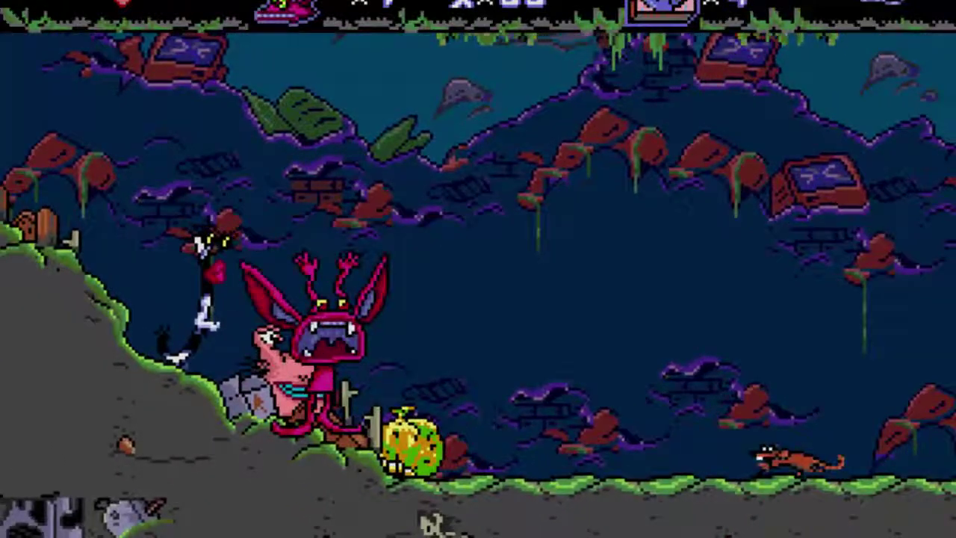
key("Right")
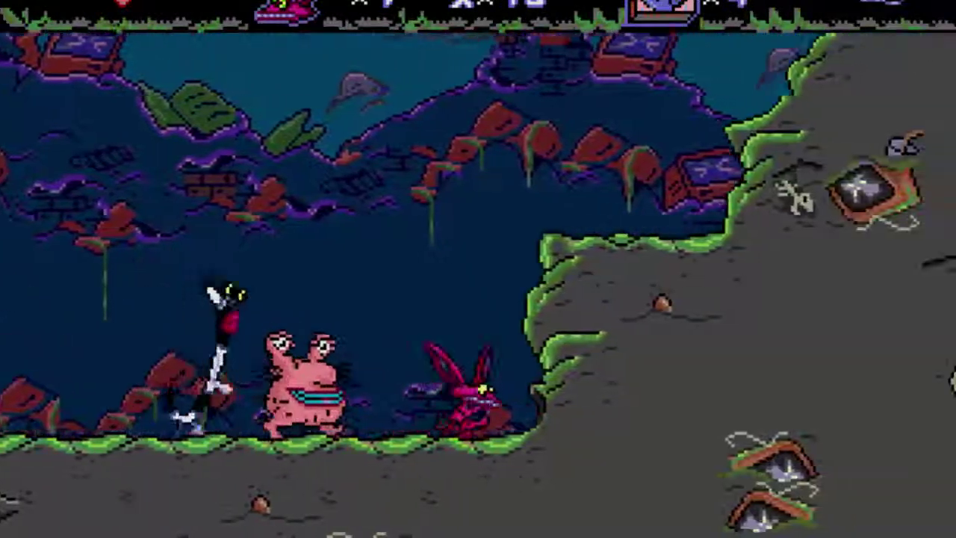
key("Right")
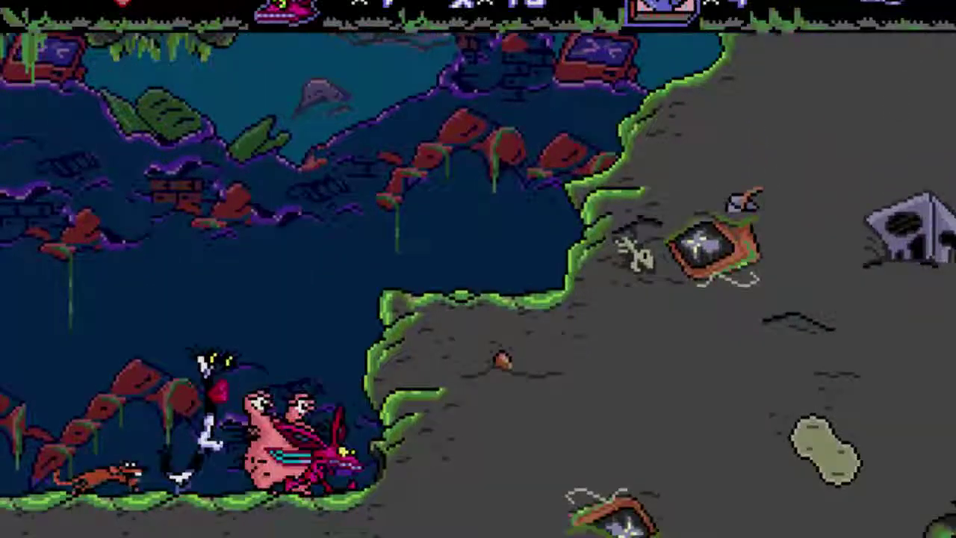
key("Left")
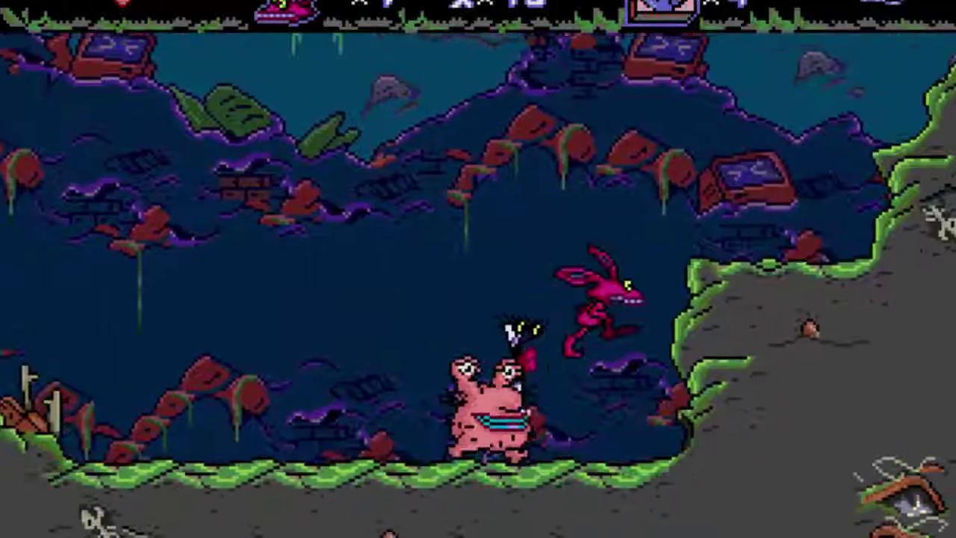
key("Right")
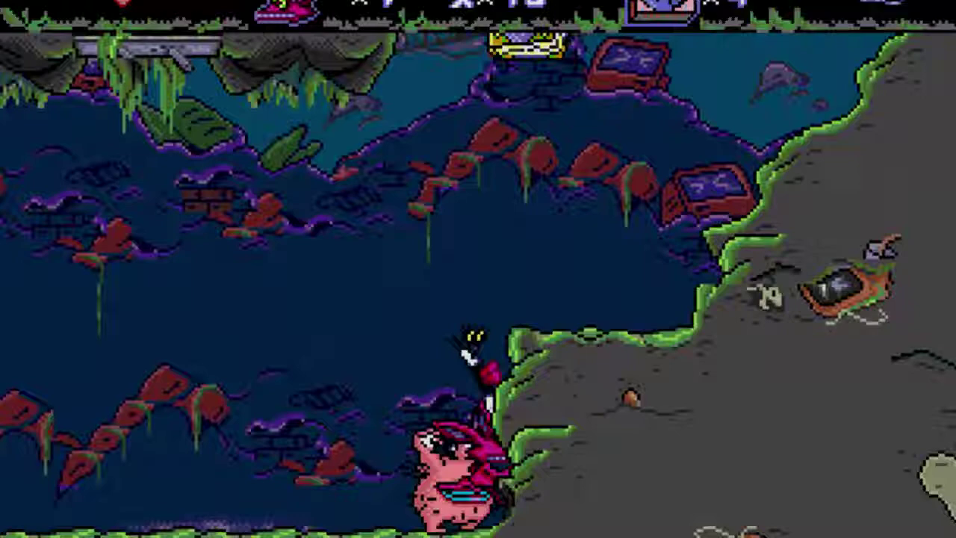
key("Left")
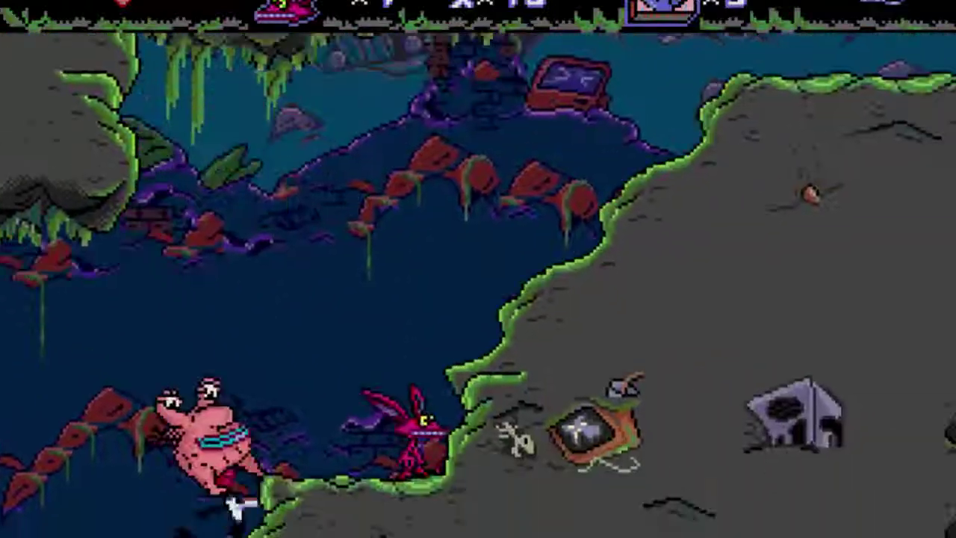
key("Left")
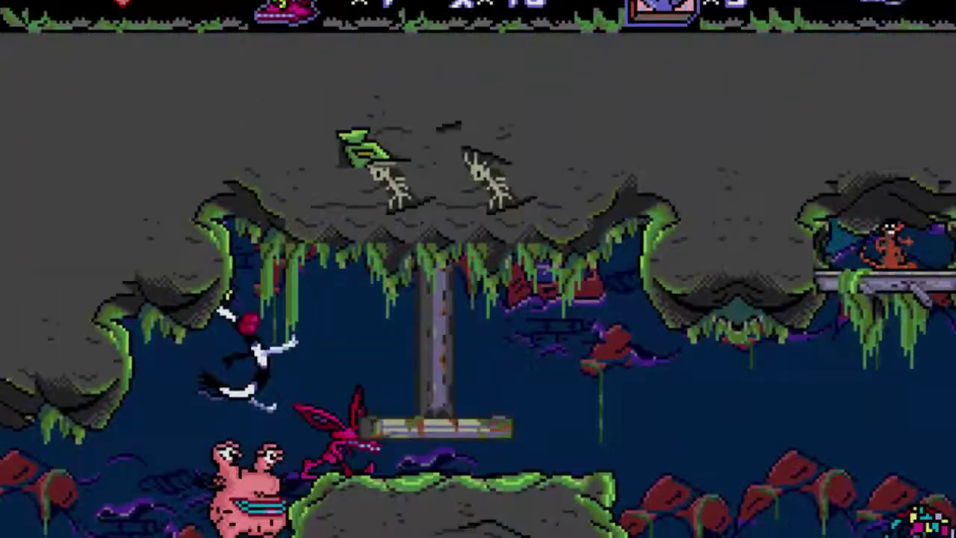
key("Right")
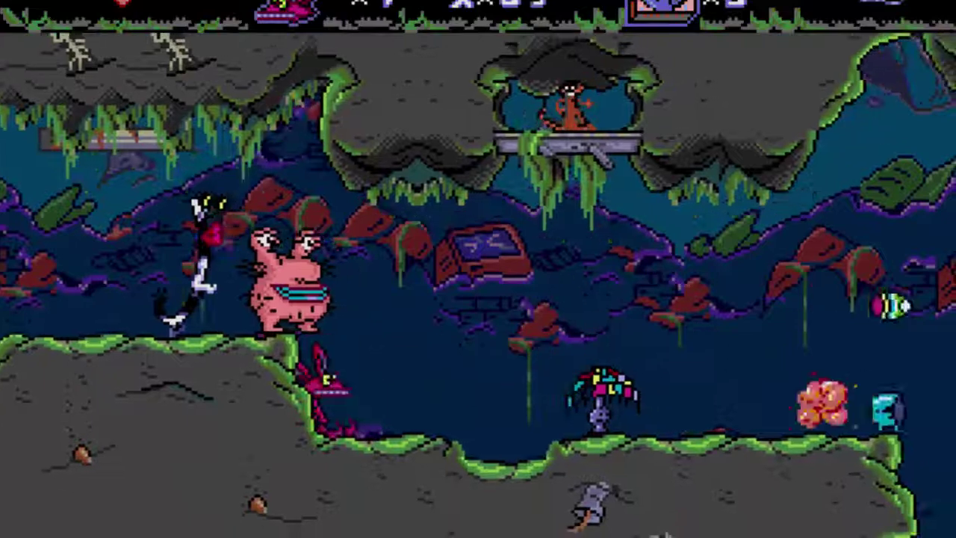
key("Right")
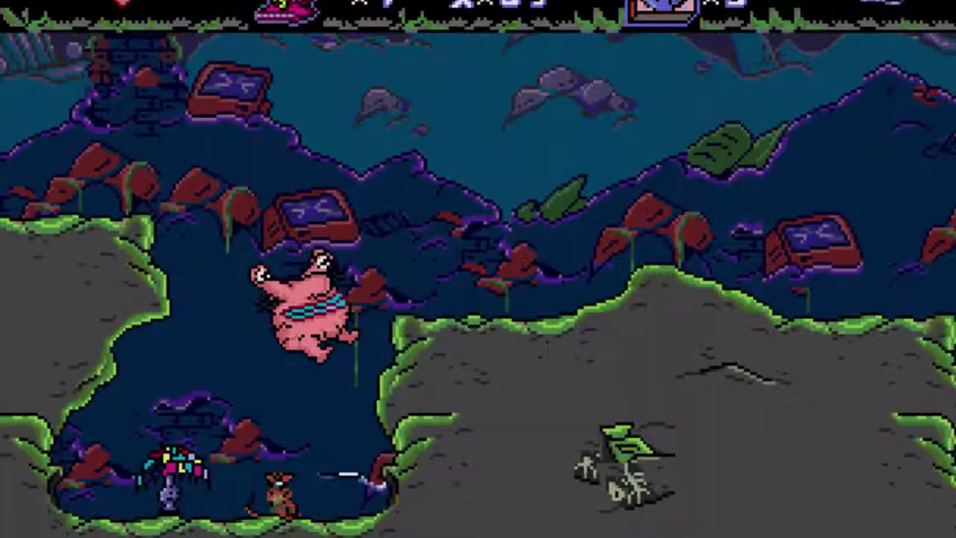
key("Left")
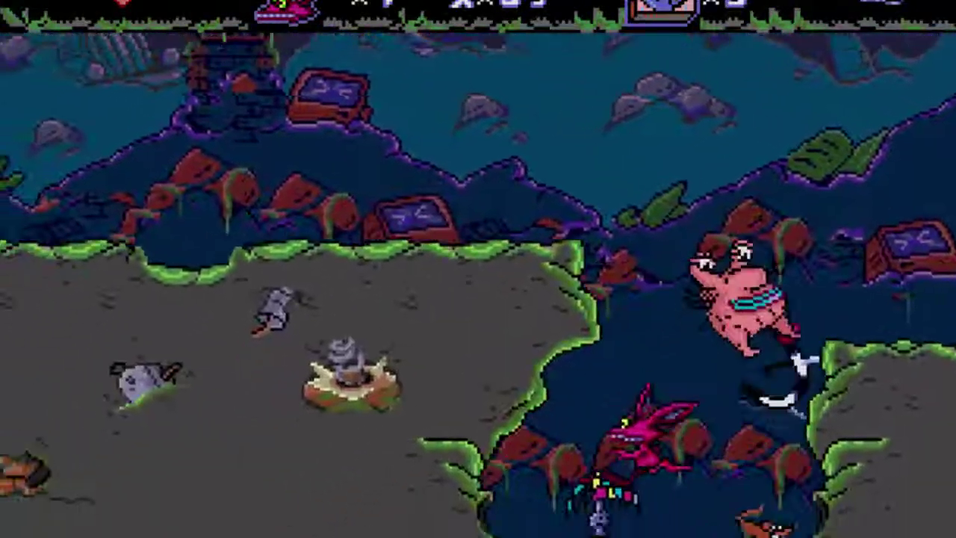
key("Right")
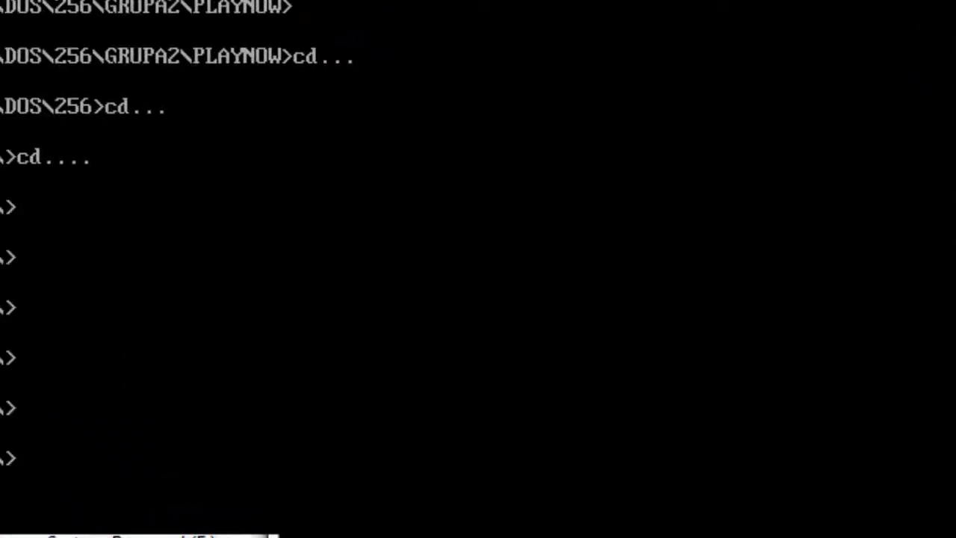